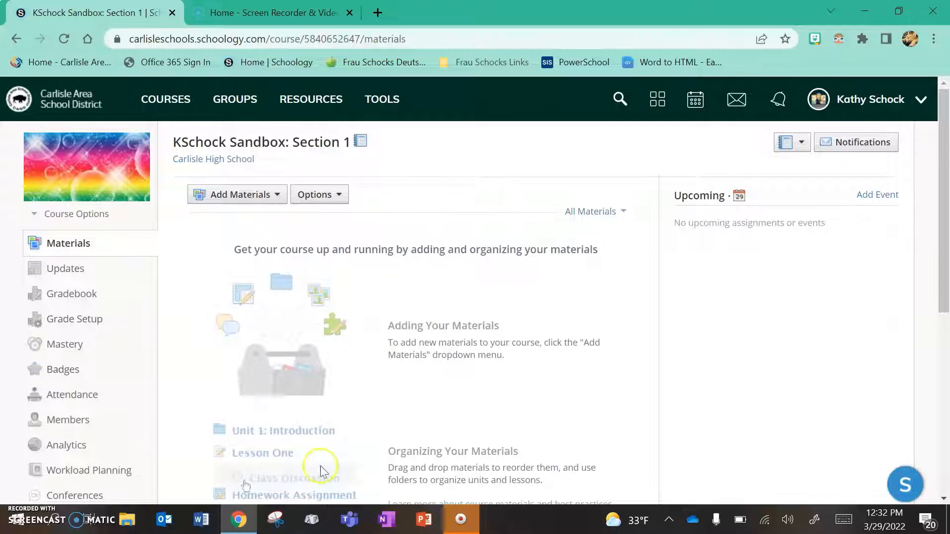
Step: Start a new course folder titled "Unit 1" with a green folder color and the description "Contains all unit 1 materials."
left_click(264, 198)
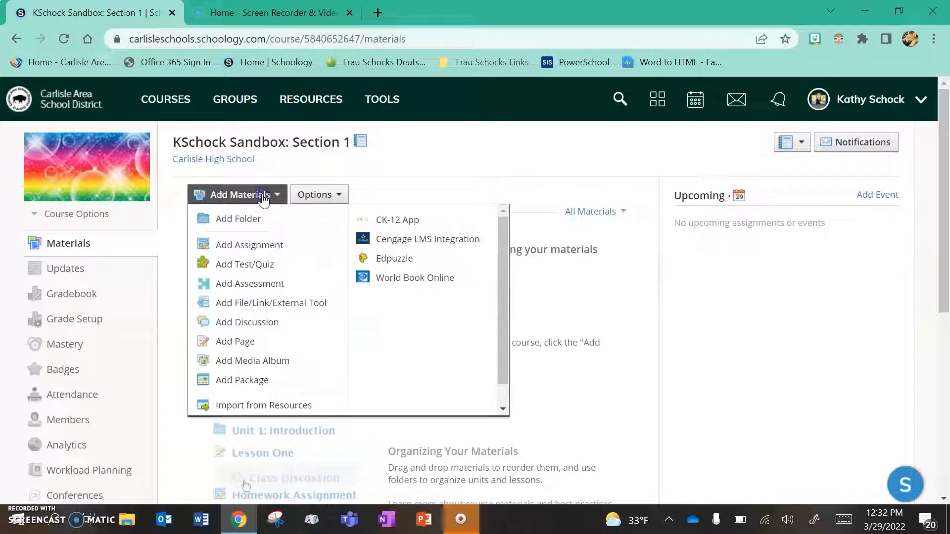
left_click(241, 216)
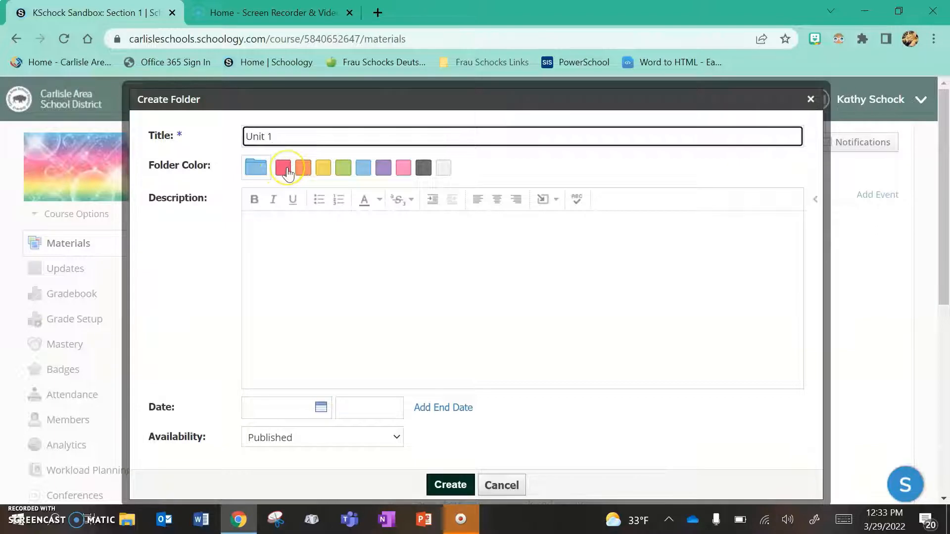
left_click(345, 168)
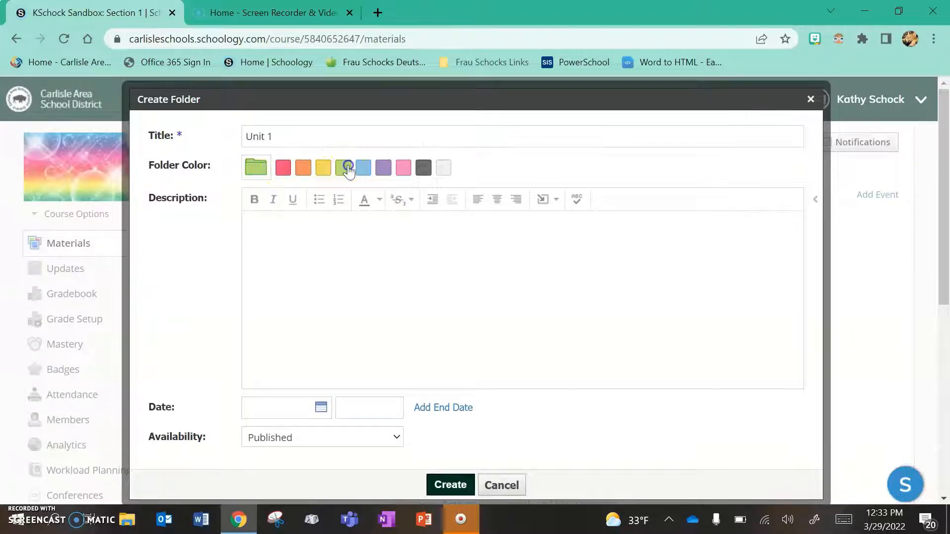
left_click(283, 243)
left_click(284, 243)
type("Contains all unit 1 materials.")
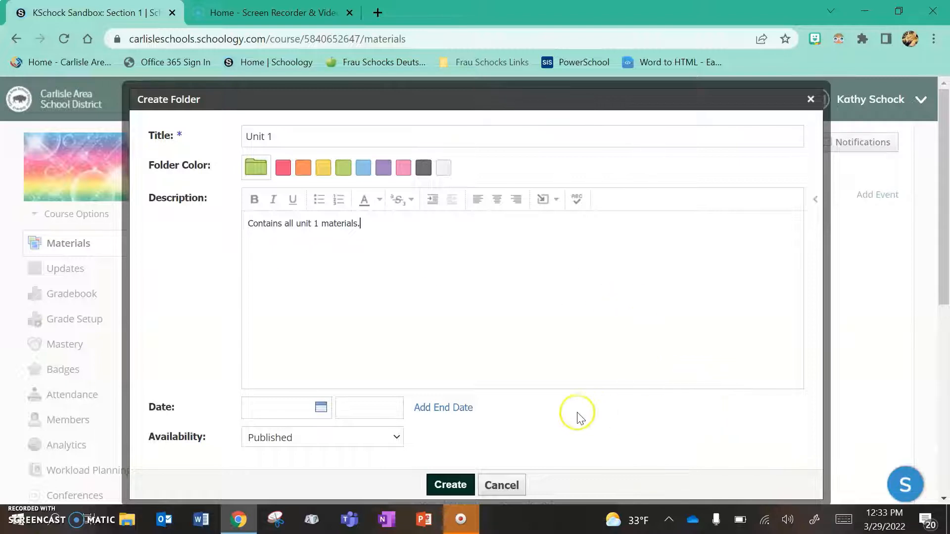
Step: Look at the date calendar for the Unit 1 folder and close it without picking a date
left_click(320, 410)
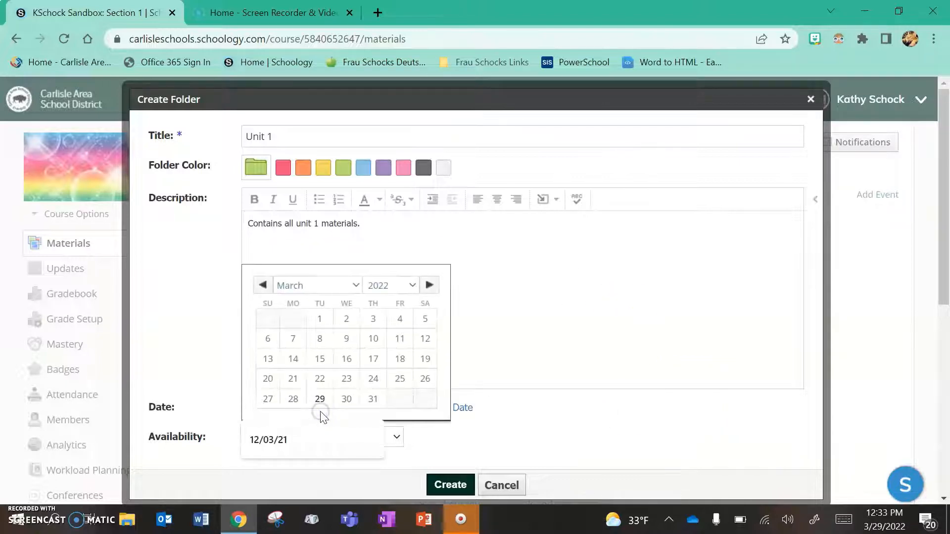
left_click(183, 345)
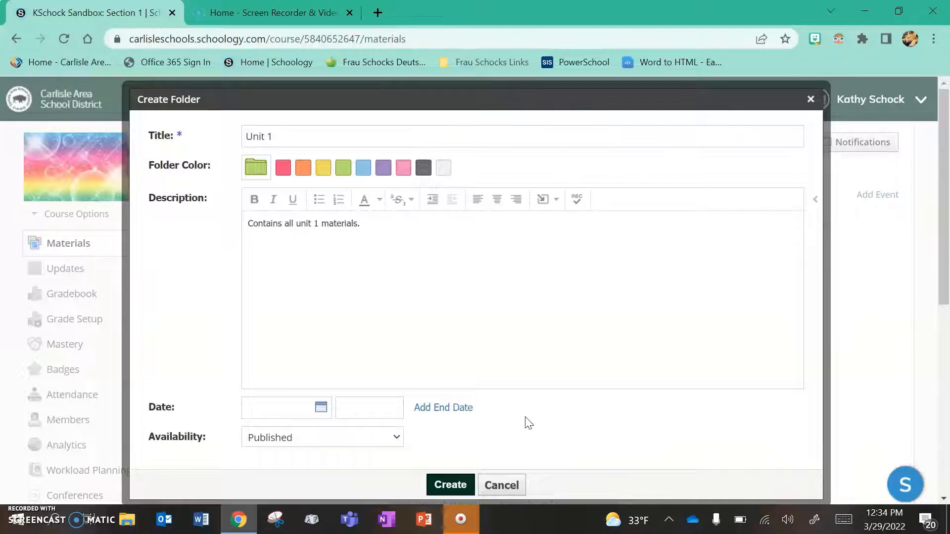
left_click(325, 415)
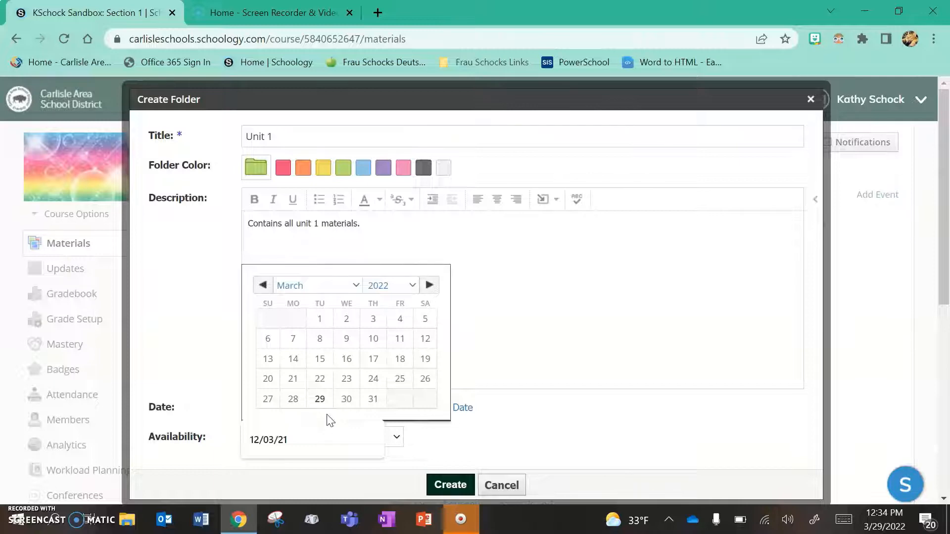
left_click(566, 436)
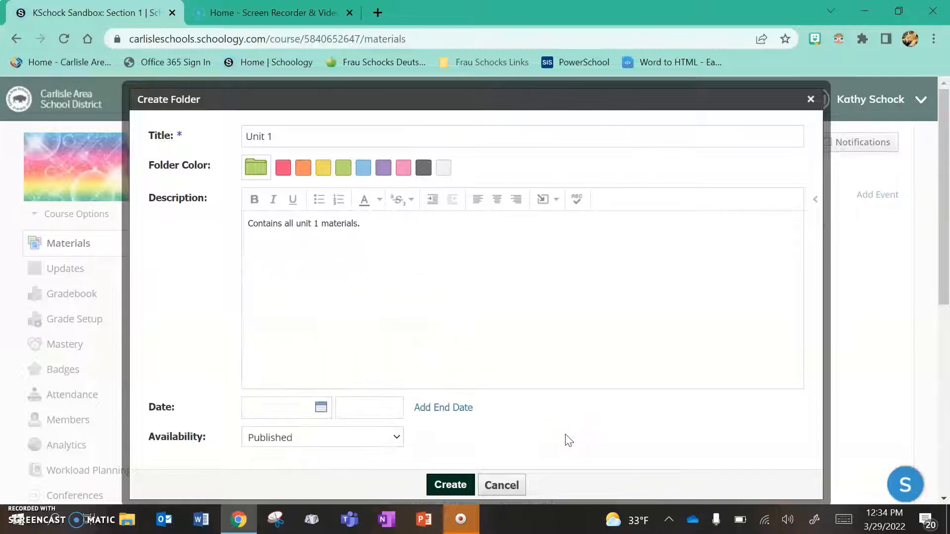
left_click(505, 425)
Step: Review the availability options, keep the folder set to Published, and create the Unit 1 folder
left_click(397, 436)
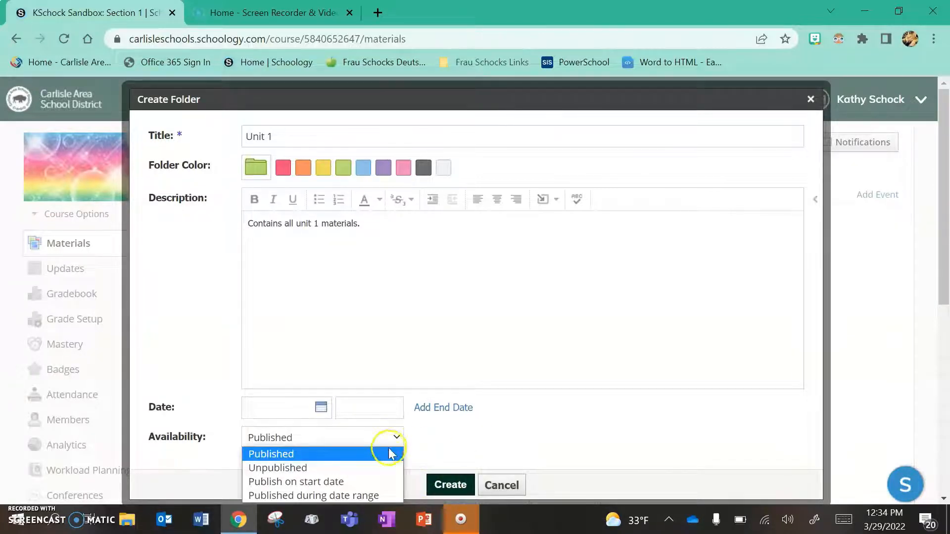
left_click(455, 448)
left_click(439, 486)
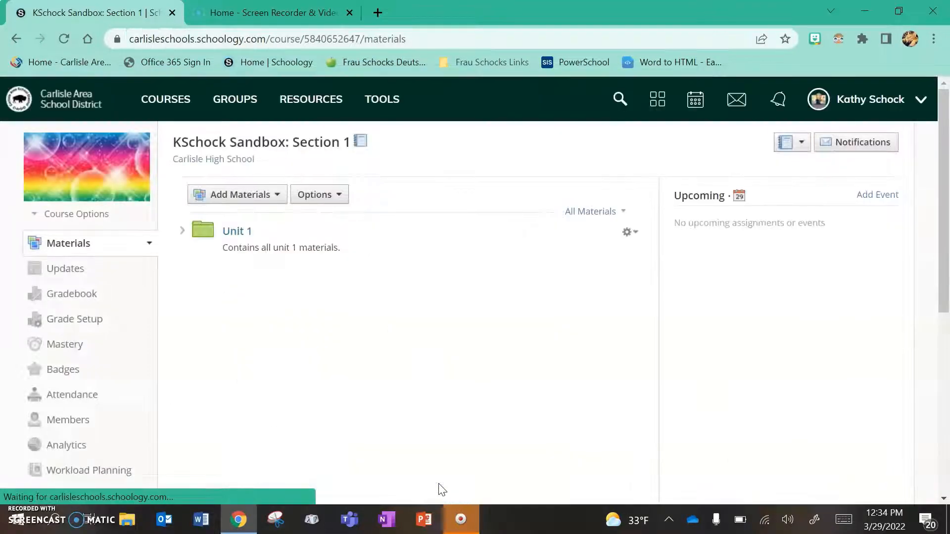
Step: Create a second course folder titled "Unit 2" with the blue folder color
left_click(234, 194)
left_click(233, 219)
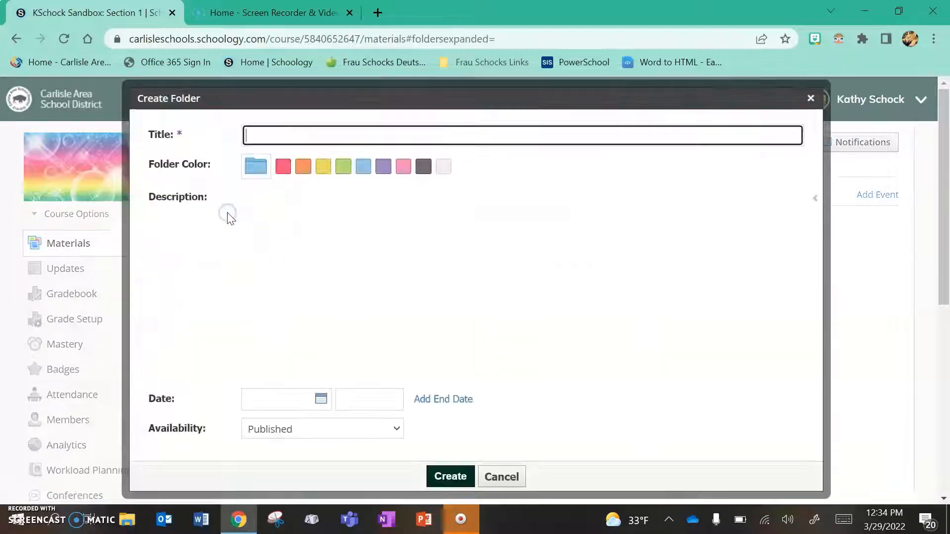
type("Unit 2")
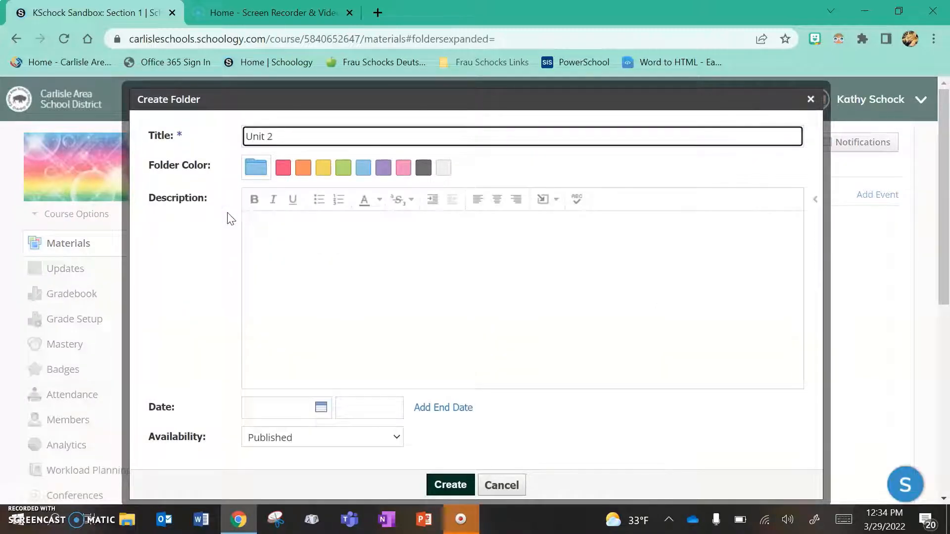
left_click(363, 171)
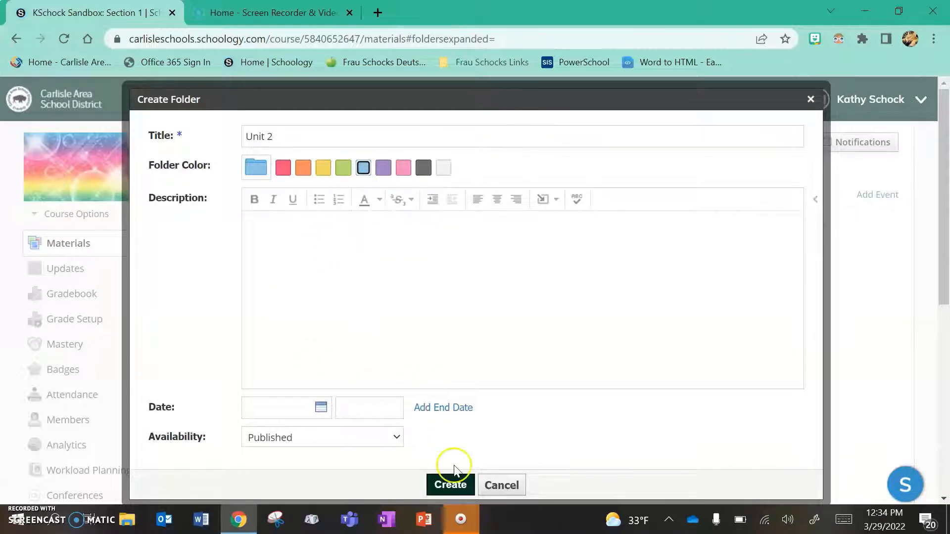
left_click(452, 485)
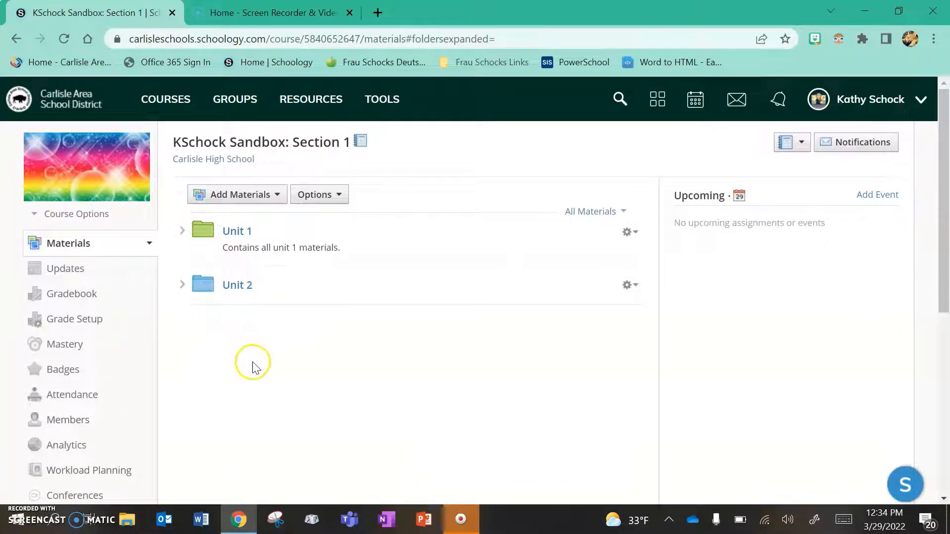
Step: Insert a red folder titled "Course Information" directly above the Unit 1 folder
left_click(270, 196)
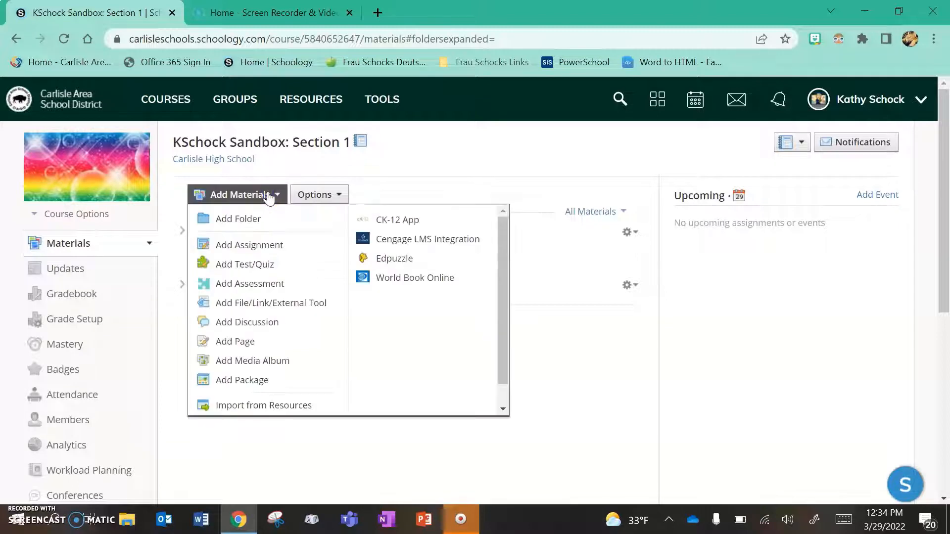
left_click(560, 334)
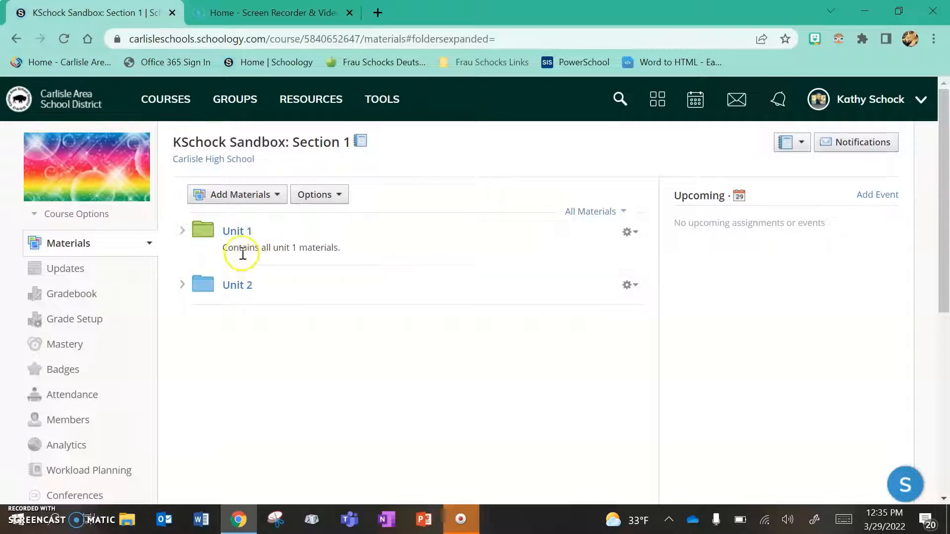
left_click(236, 217)
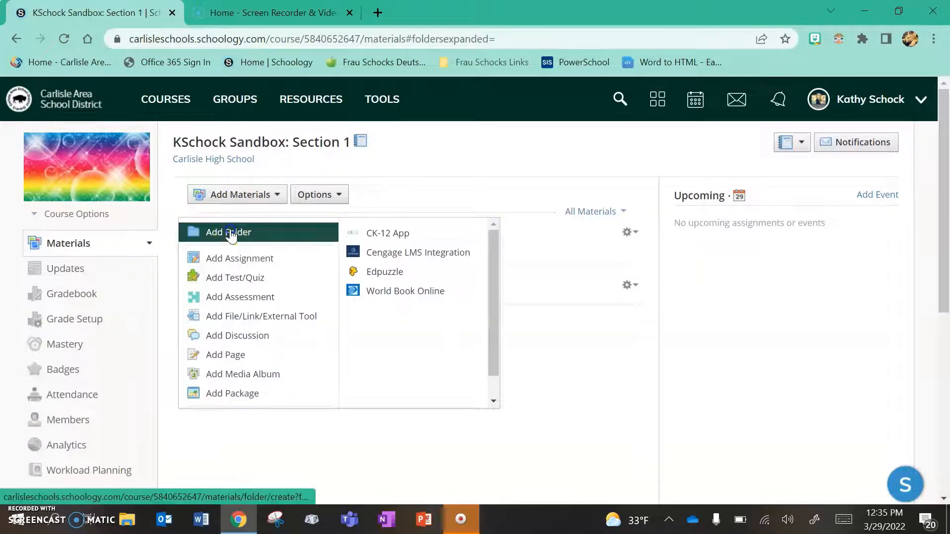
left_click(229, 229)
type("Course I")
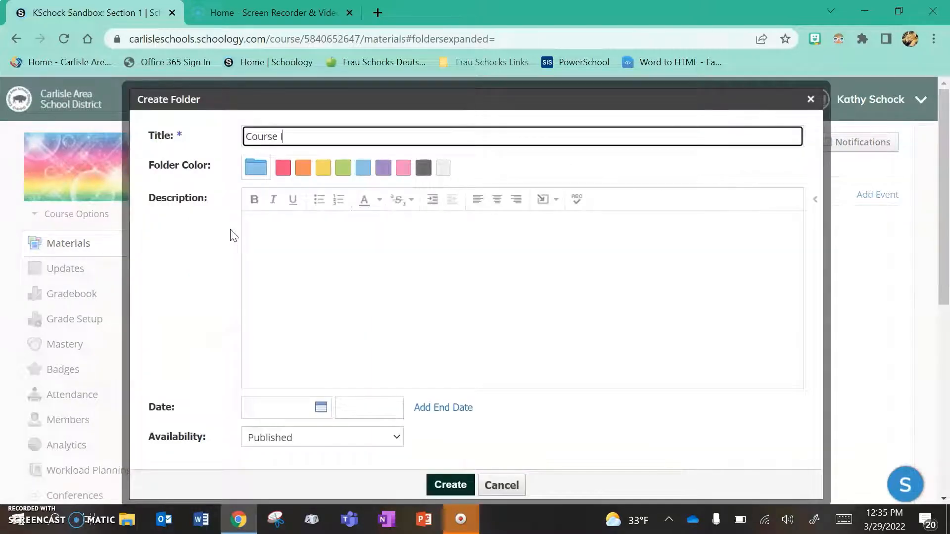
type("nformation")
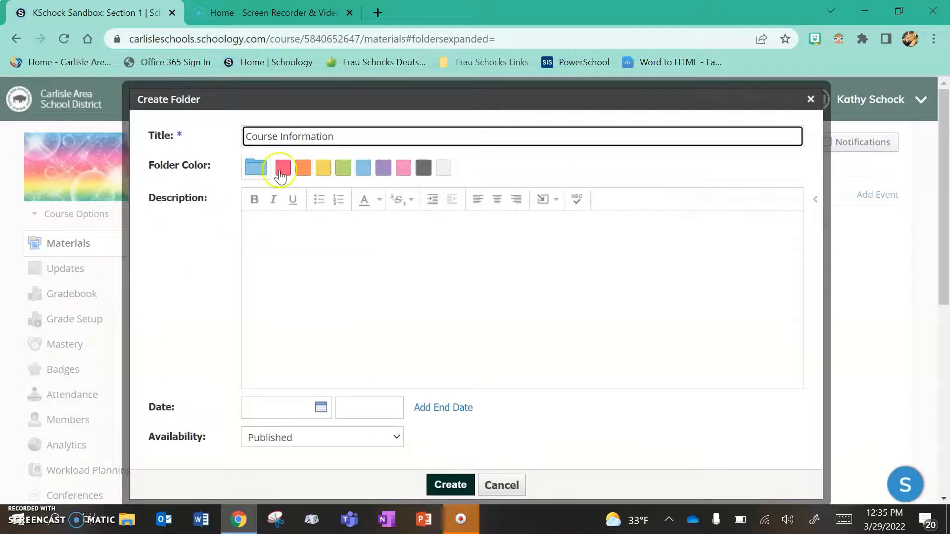
left_click(283, 168)
left_click(452, 486)
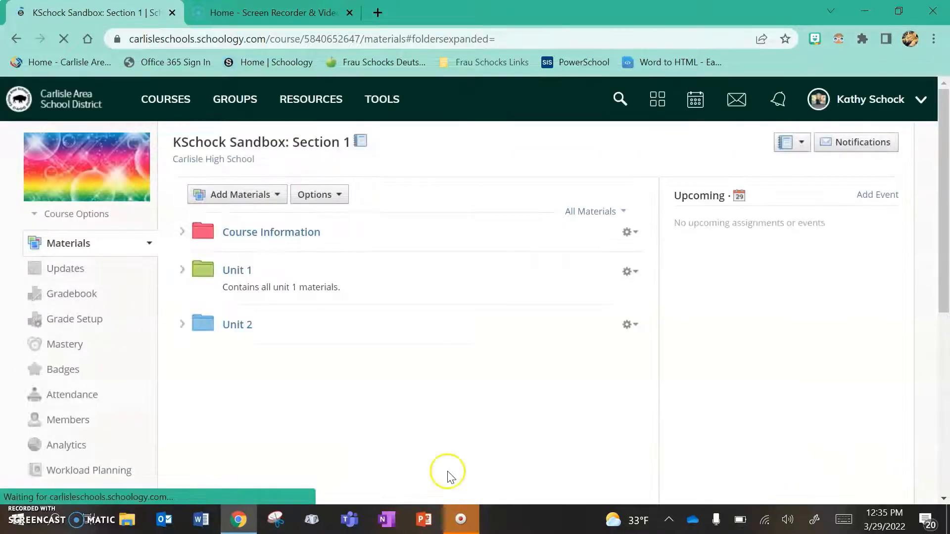
Step: Look at the insert options above Course Information, then expand and collapse folders to check their contents
left_click(252, 212)
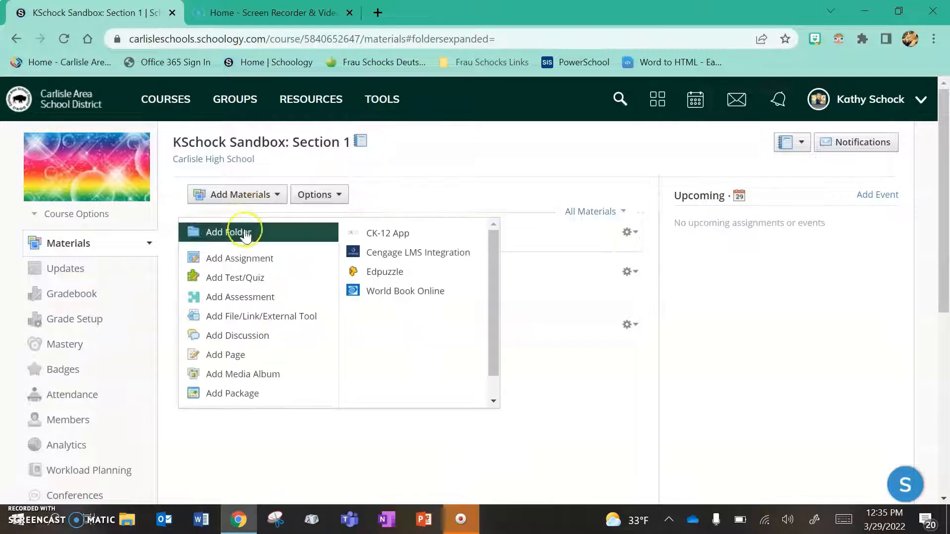
left_click(296, 461)
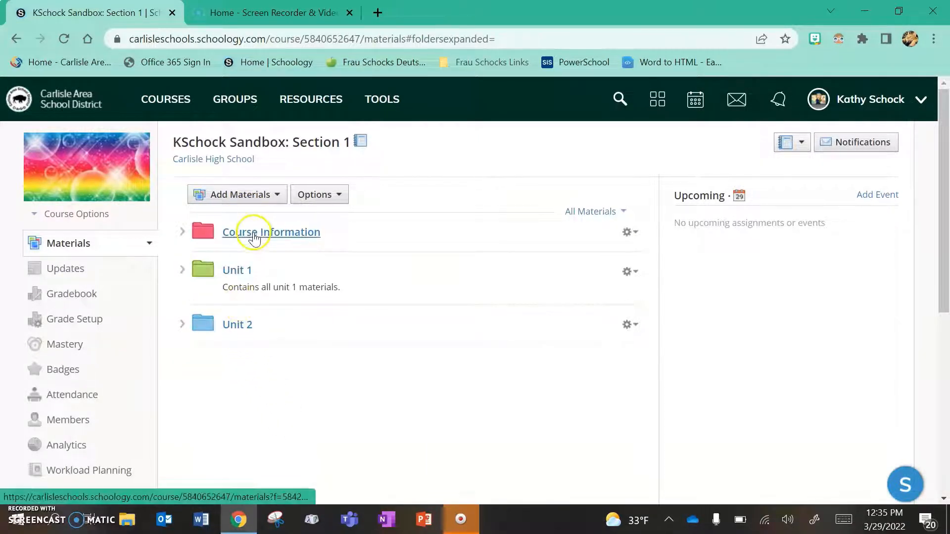
left_click_drag(182, 236, 220, 221)
left_click(183, 236)
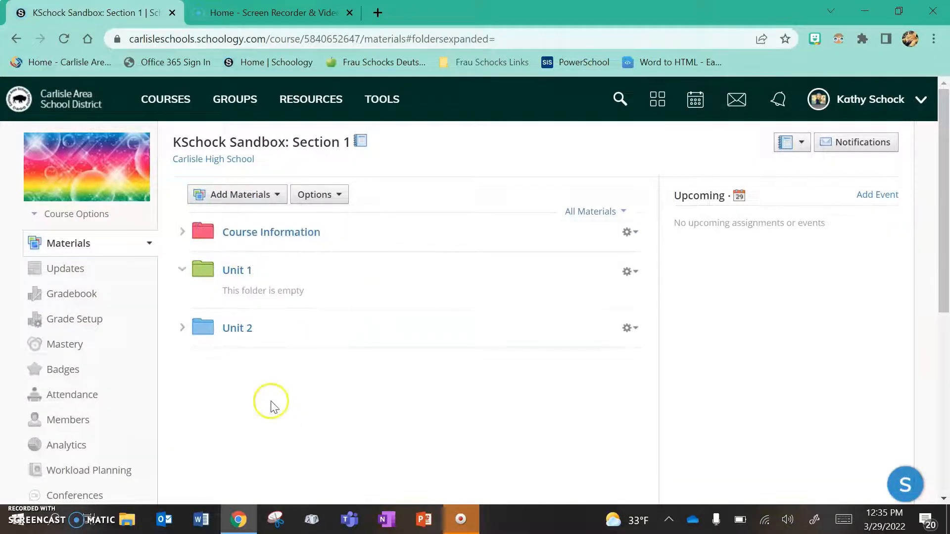
left_click(182, 270)
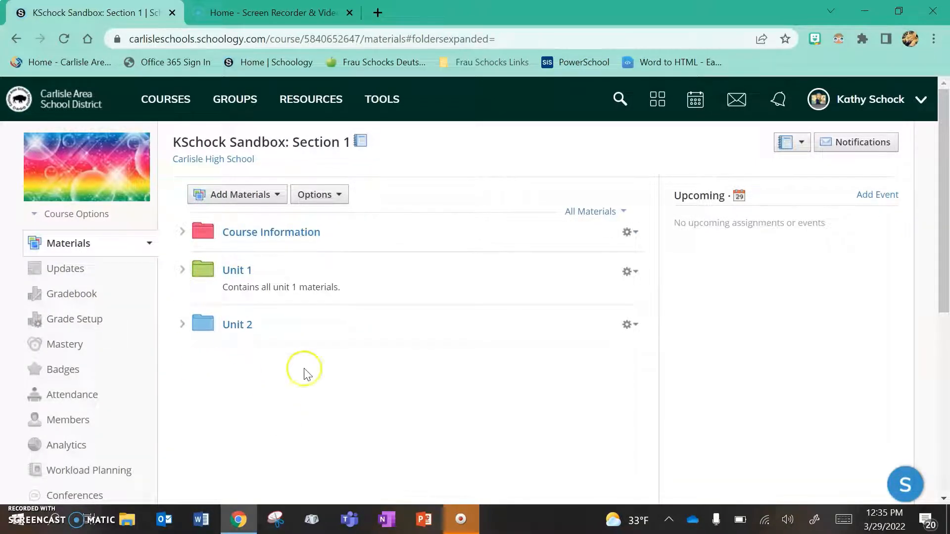
left_click_drag(320, 275, 296, 315)
left_click(17, 519)
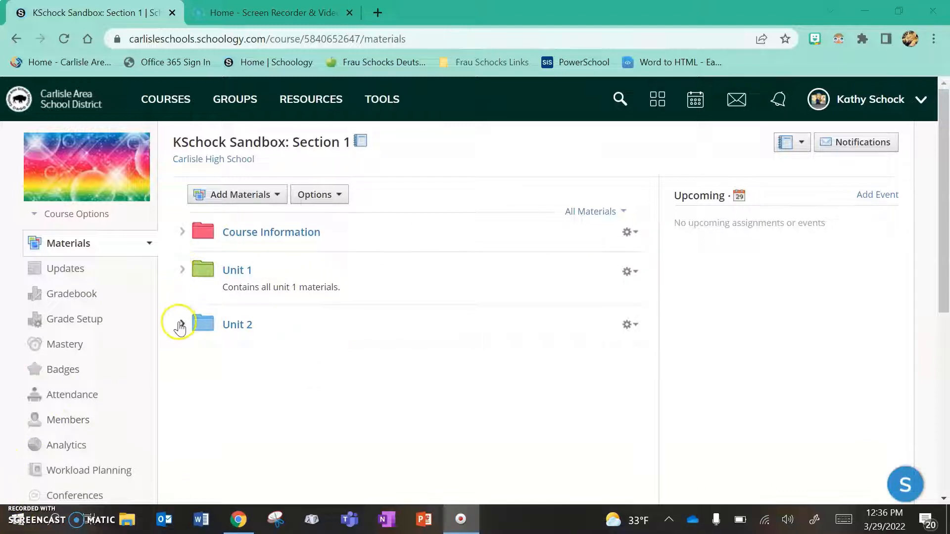
Step: Expand the Unit 1 folder and its Lesson 1, Lesson 2 and Lesson 3 subfolders to examine the nesting, then collapse Unit 1
left_click(182, 271)
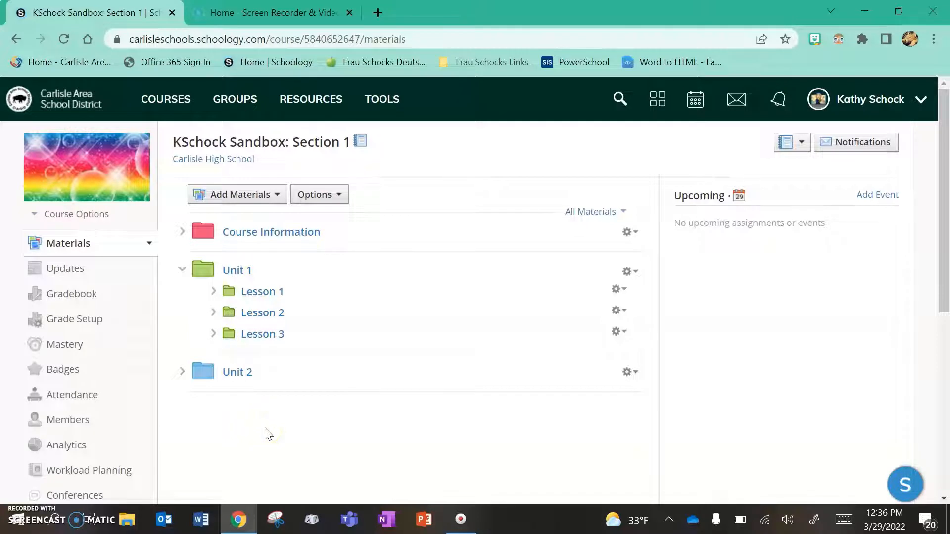
left_click(213, 292)
left_click(214, 332)
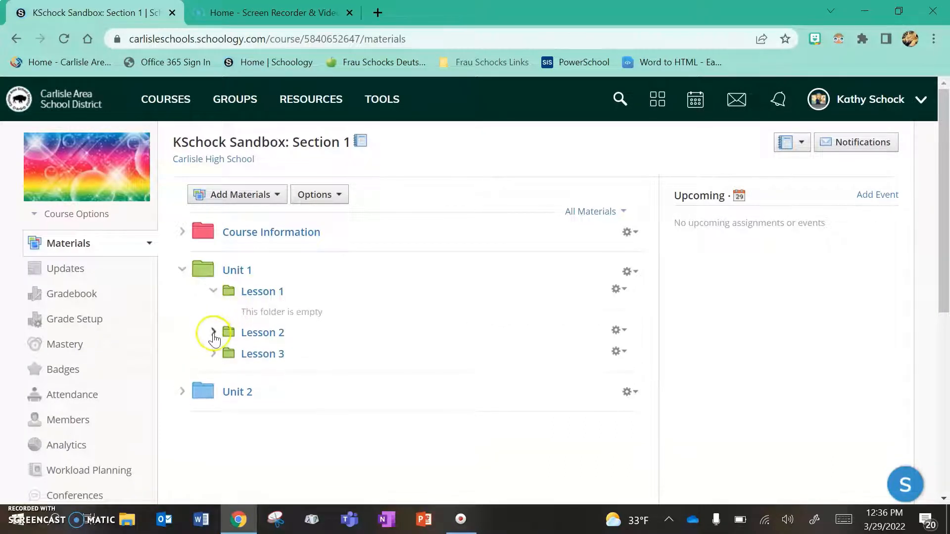
left_click(213, 373)
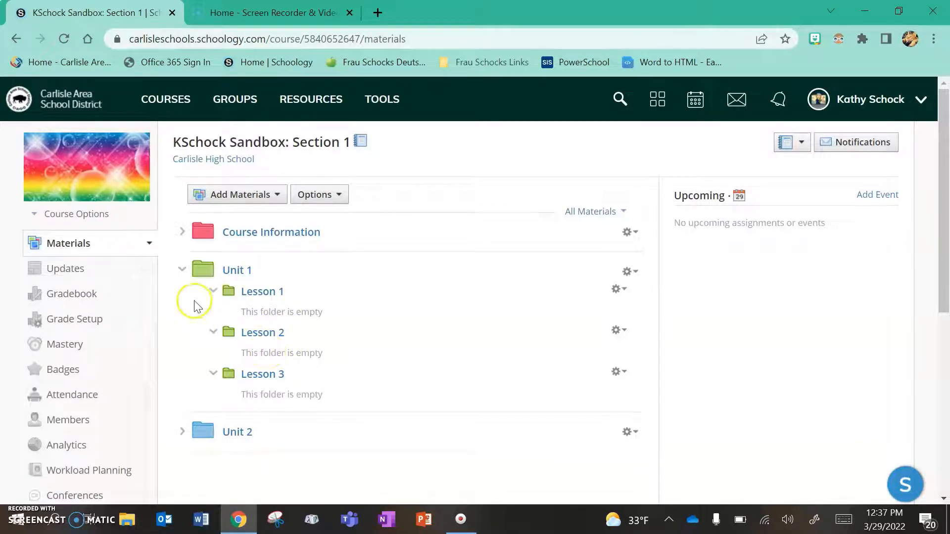
left_click(181, 270)
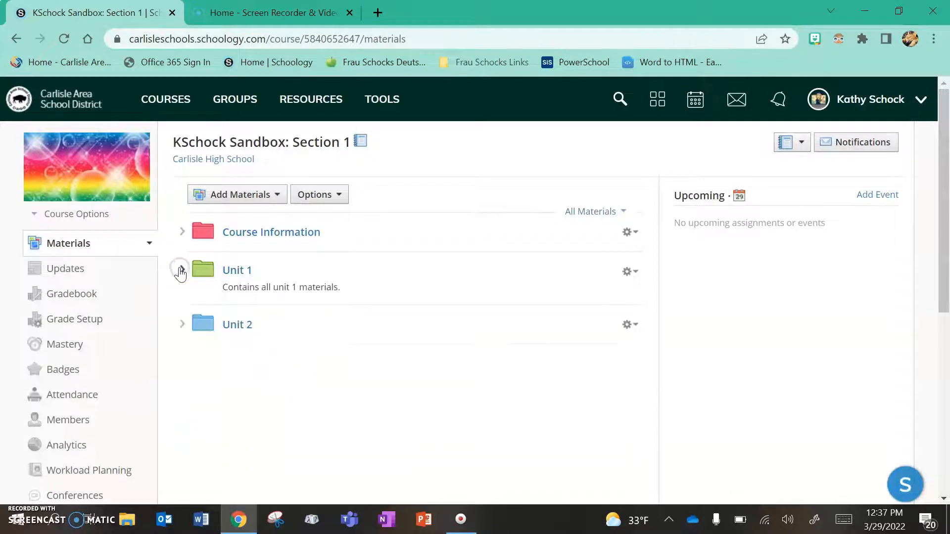
left_click(181, 270)
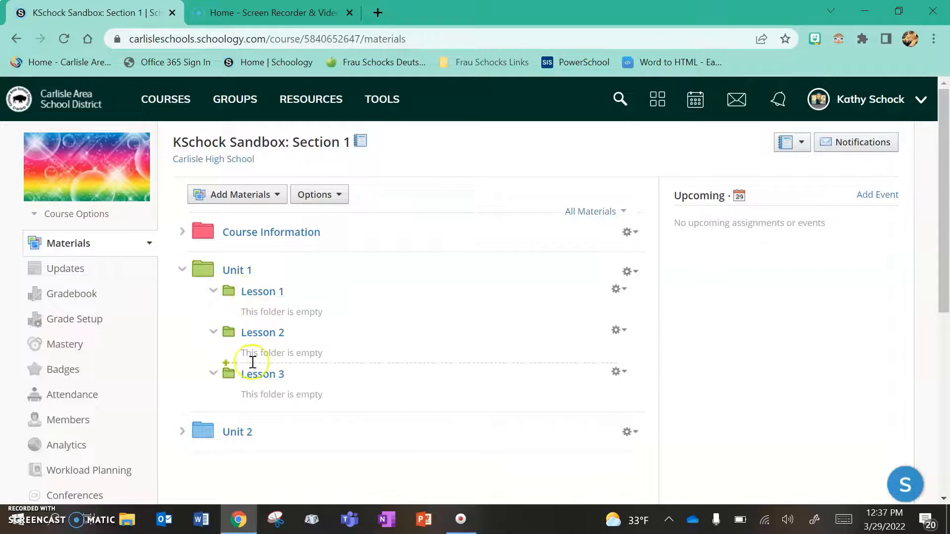
left_click(179, 271)
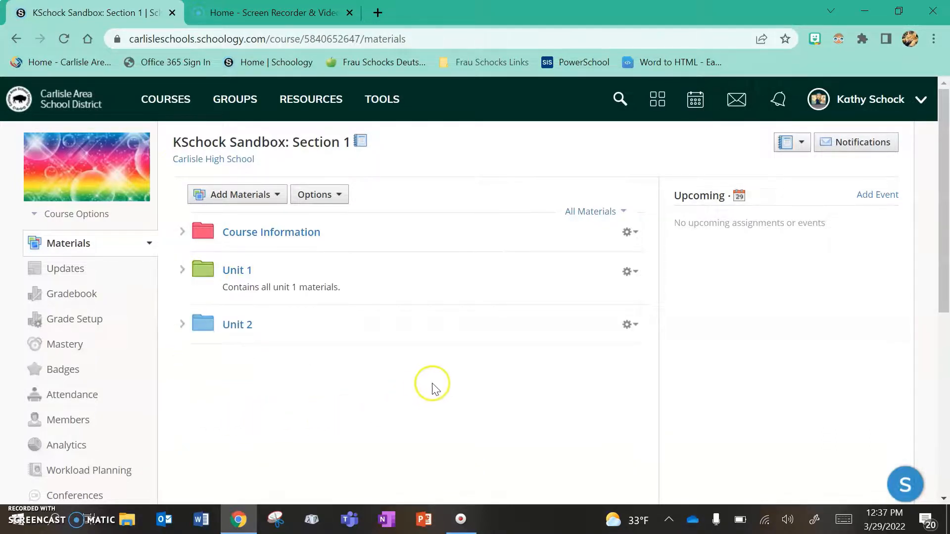